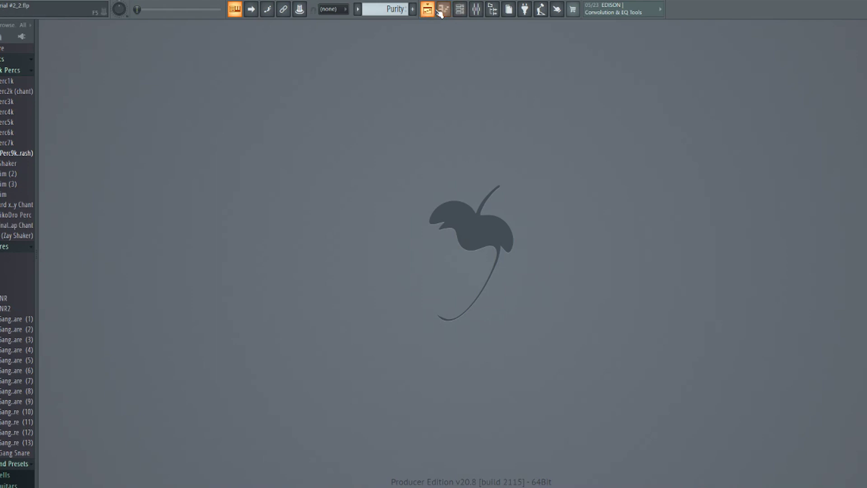
Review the full arrangement in the playlist and the notes of the Purity pattern in the piano roll.
{"action": "left_click_drag", "start_coordinate": [369, 38], "coordinate": [668, 38]}
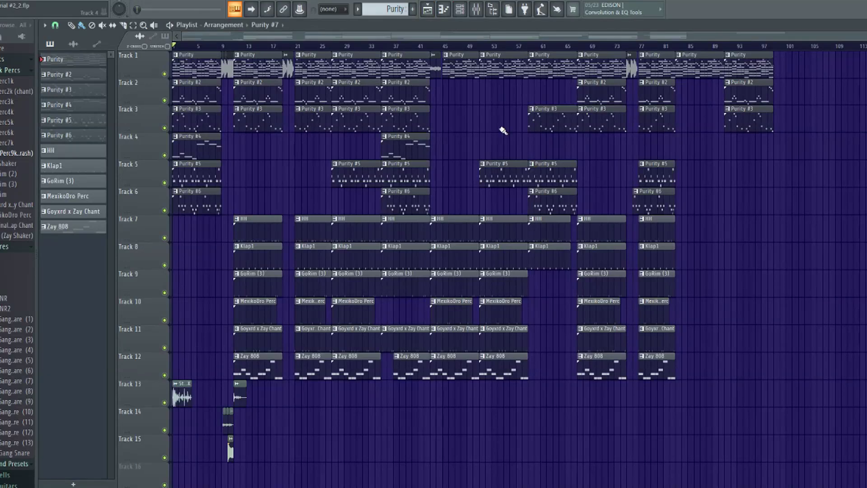
{"action": "left_click", "coordinate": [460, 8]}
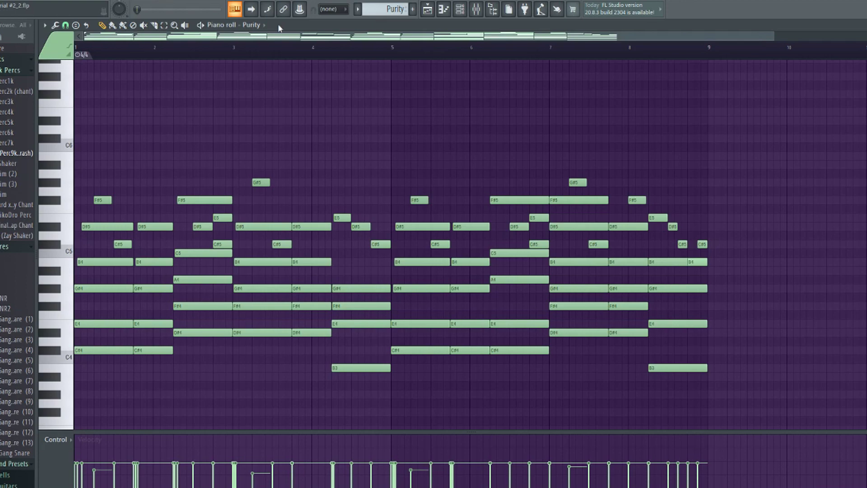
{"action": "key", "text": "F5"}
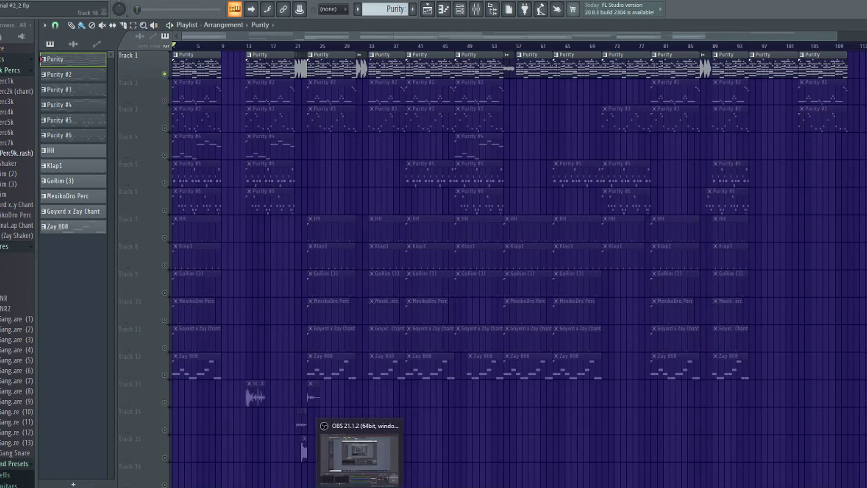
Save the current project and reopen the tutorial #2_2.flp project from the recent files.
{"action": "mouse_move", "coordinate": [287, 487]}
{"action": "left_click", "coordinate": [4, 3]}
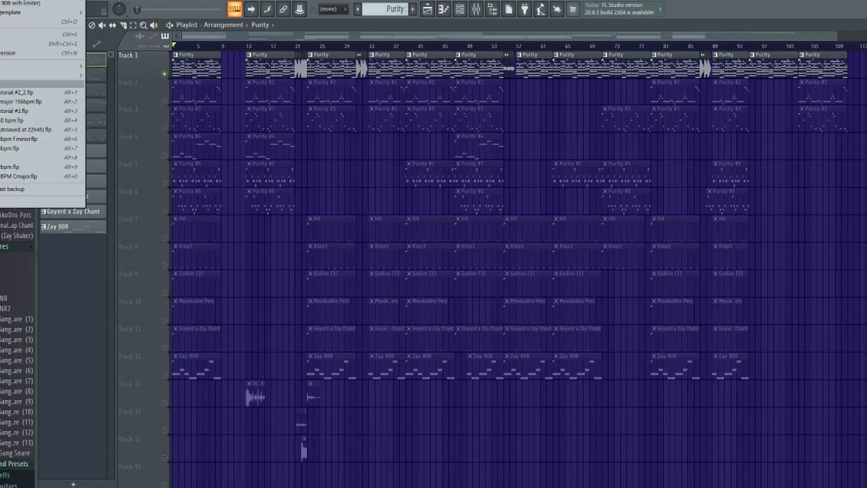
{"action": "left_click", "coordinate": [14, 34]}
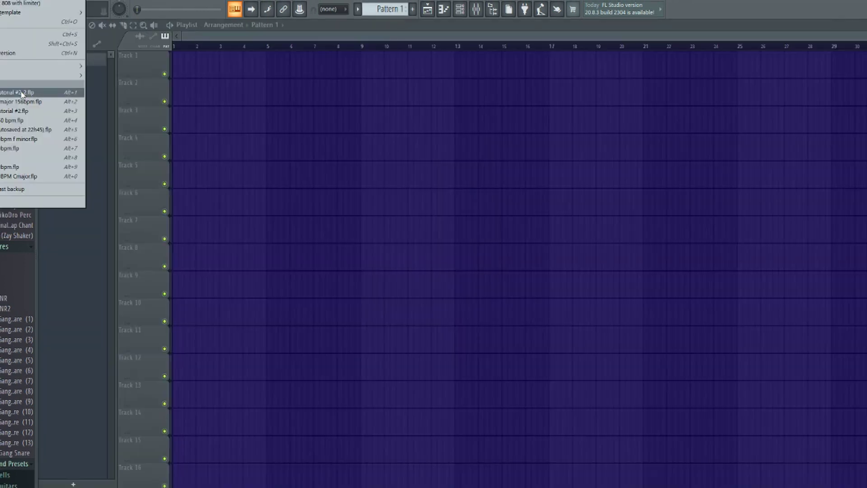
{"action": "left_click", "coordinate": [22, 92]}
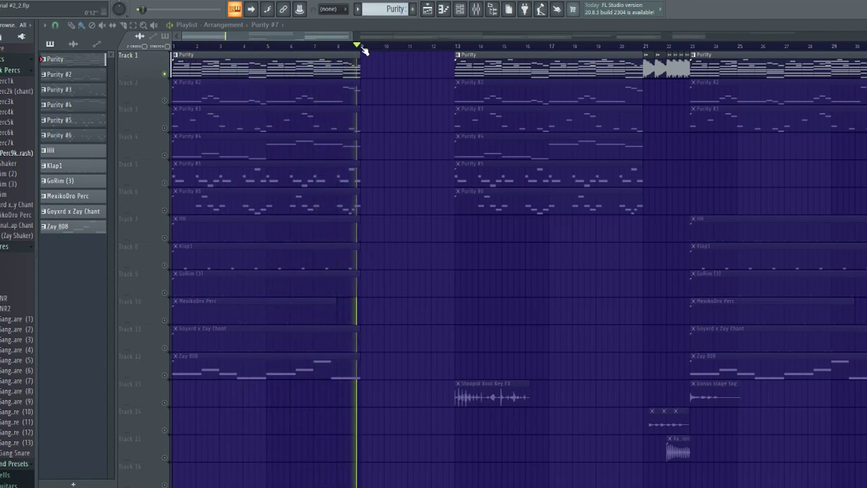
Set the playlist time selection to bars 1 through 8, solo Track 2 and start playback.
{"action": "left_click_drag", "start_coordinate": [359, 47], "coordinate": [189, 44]}
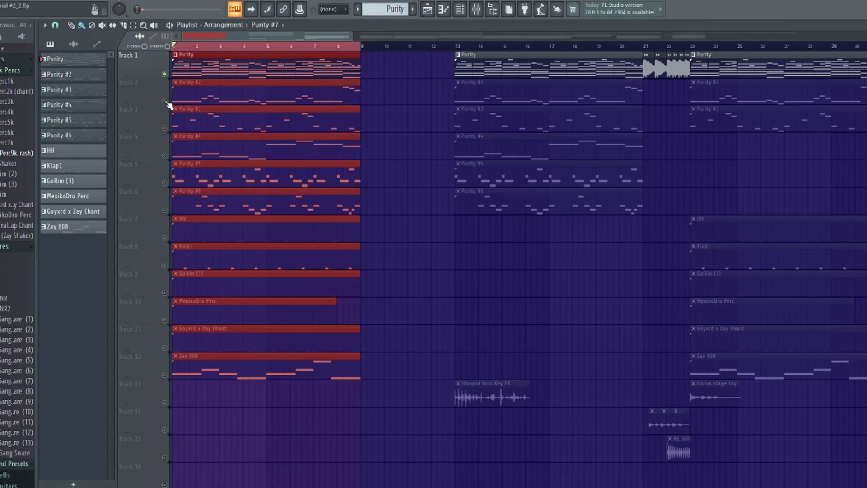
{"action": "left_click", "coordinate": [172, 84]}
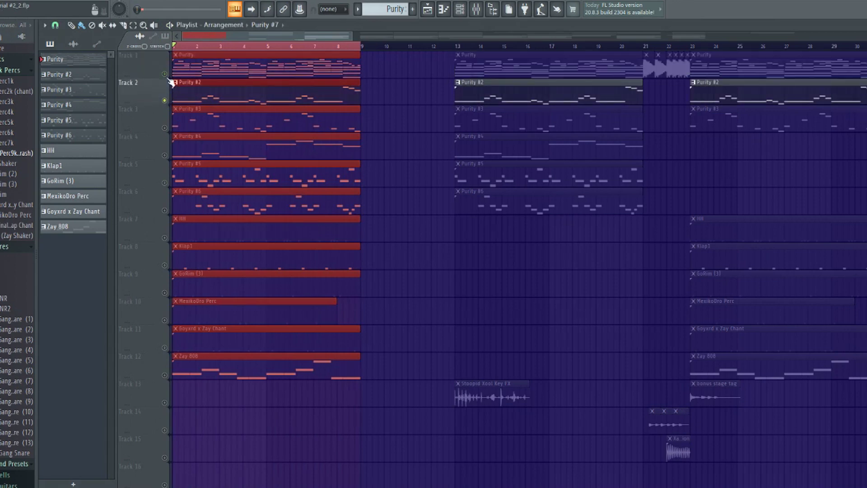
{"action": "key", "text": "space"}
{"action": "scroll", "coordinate": [398, 11], "scroll_direction": "down", "scroll_amount": 1}
Examine the Purity #2 notes from bar 1 in the piano roll and its instrument preset, and return to the playlist.
{"action": "double_click", "coordinate": [275, 93]}
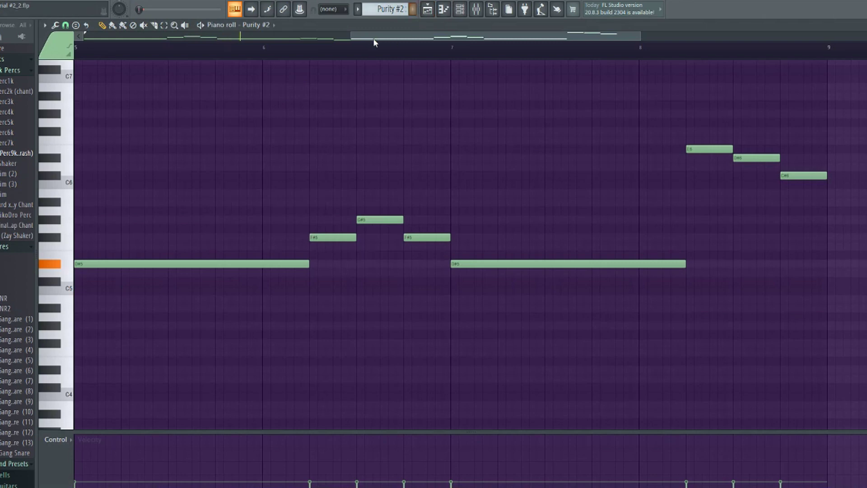
{"action": "left_click_drag", "start_coordinate": [351, 37], "coordinate": [84, 37]}
{"action": "key", "text": "F6"}
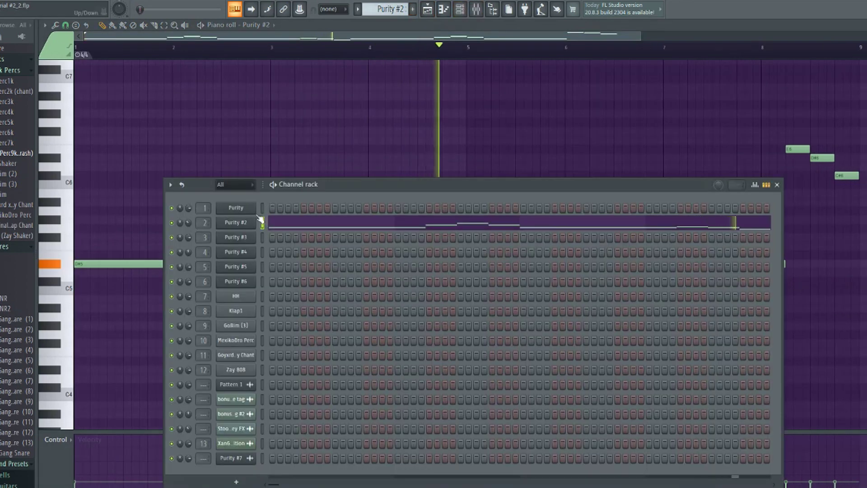
{"action": "left_click", "coordinate": [235, 221]}
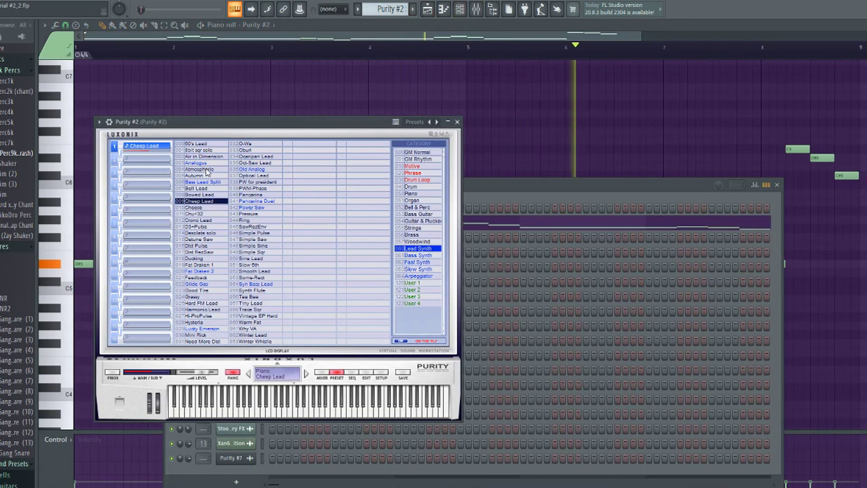
{"action": "left_click", "coordinate": [457, 122]}
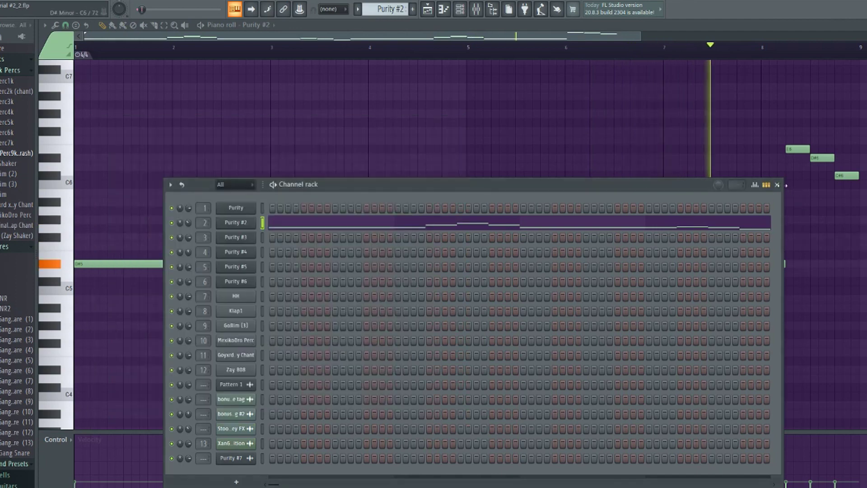
{"action": "key", "text": "F6"}
{"action": "scroll", "coordinate": [402, 66], "scroll_direction": "down", "scroll_amount": 2}
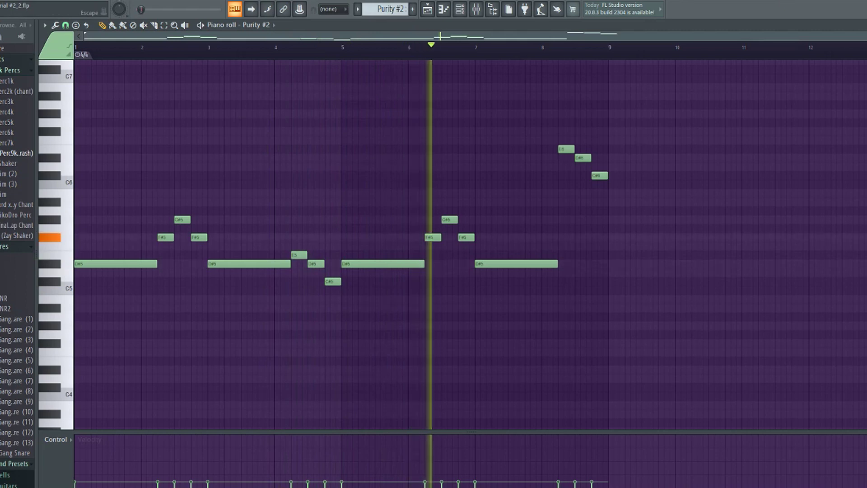
{"action": "key", "text": "F5"}
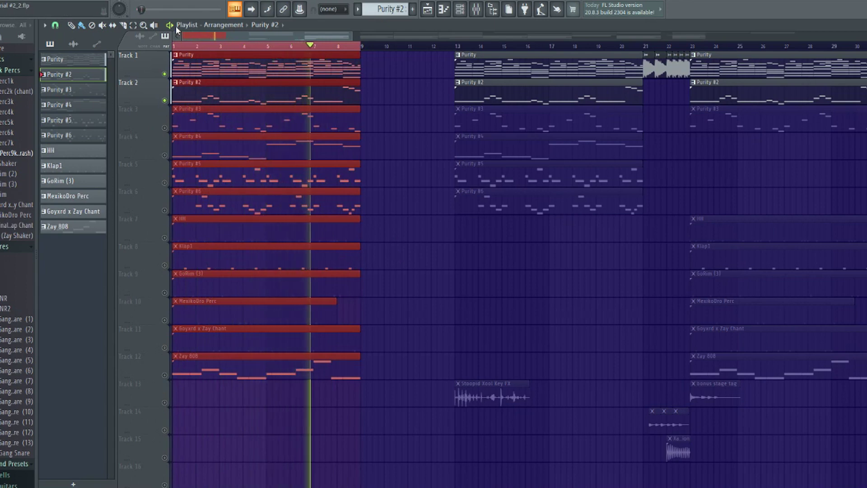
Unmute Track 3 and mute Tracks 1 and 2 so only the Purity #3 part plays.
{"action": "left_click", "coordinate": [164, 128]}
{"action": "left_click", "coordinate": [165, 101]}
{"action": "left_click", "coordinate": [165, 74]}
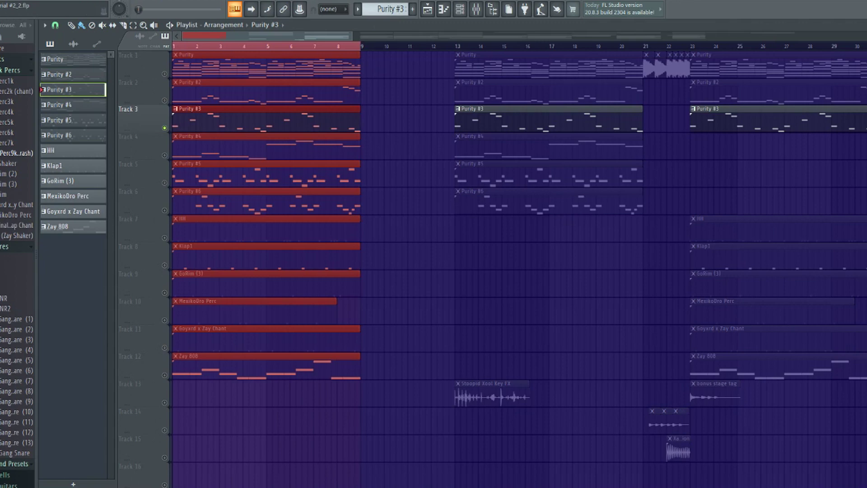
Examine the Purity #3 notes in the piano roll and the preset loaded in its Purity instrument.
{"action": "double_click", "coordinate": [239, 129]}
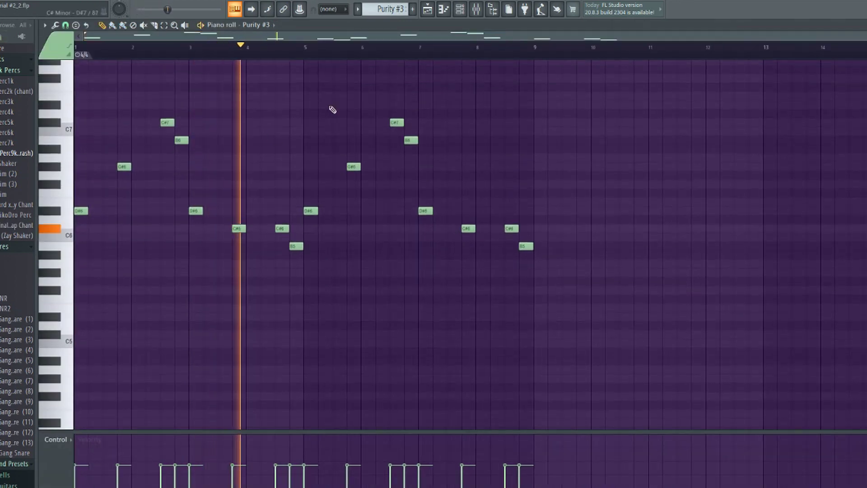
{"action": "left_click", "coordinate": [453, 10]}
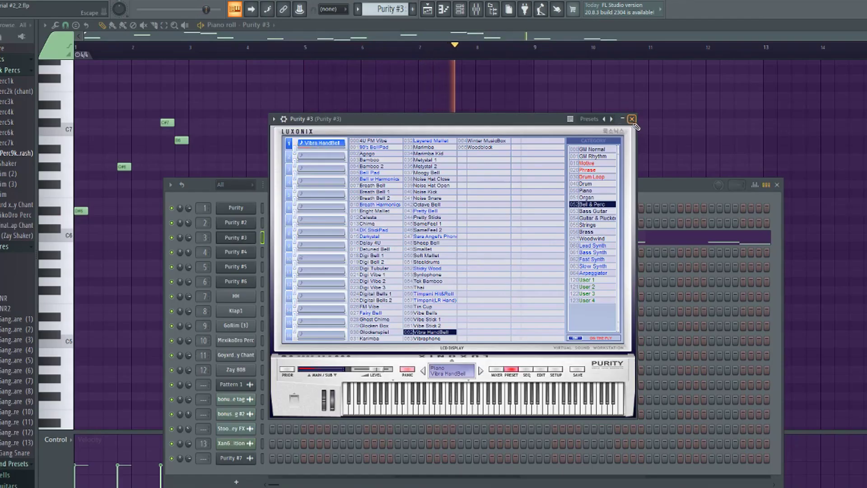
{"action": "left_click", "coordinate": [632, 119]}
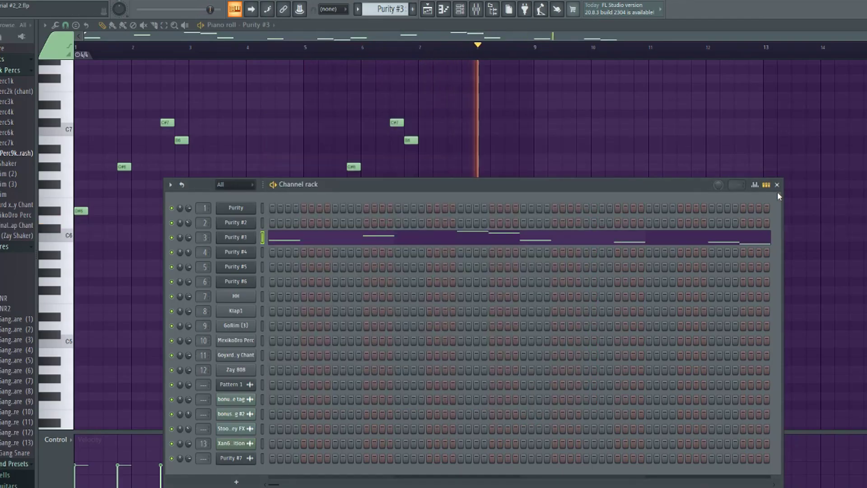
{"action": "left_click", "coordinate": [776, 185]}
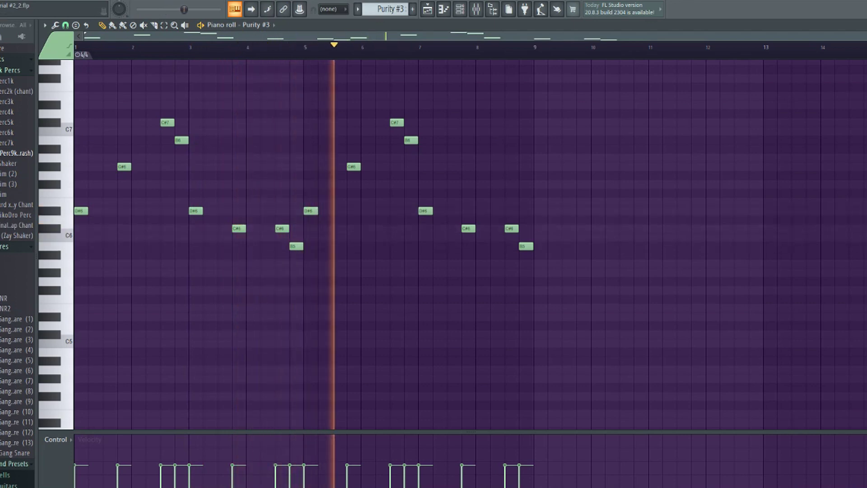
{"action": "key", "text": "Escape"}
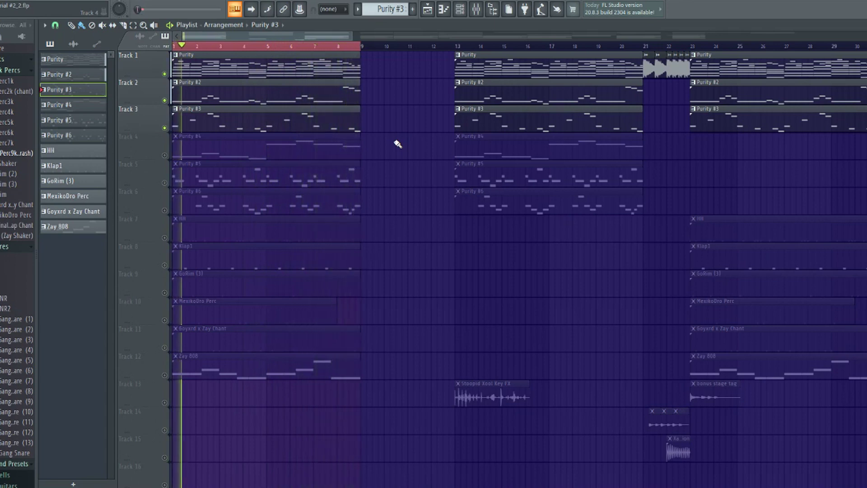
Solo Track 4 and examine the Purity #4 notes and instrument preset before returning to the playlist.
{"action": "right_click", "coordinate": [164, 155]}
{"action": "double_click", "coordinate": [194, 157]}
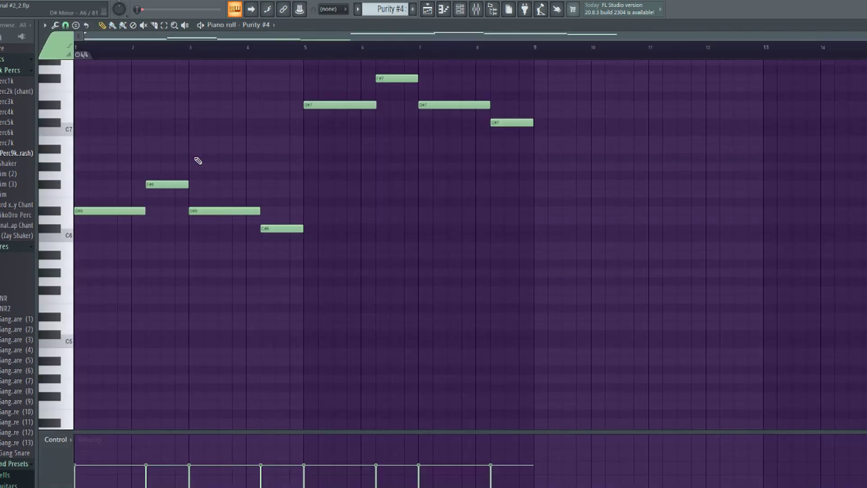
{"action": "scroll", "coordinate": [565, 275], "scroll_direction": "up", "scroll_amount": 5}
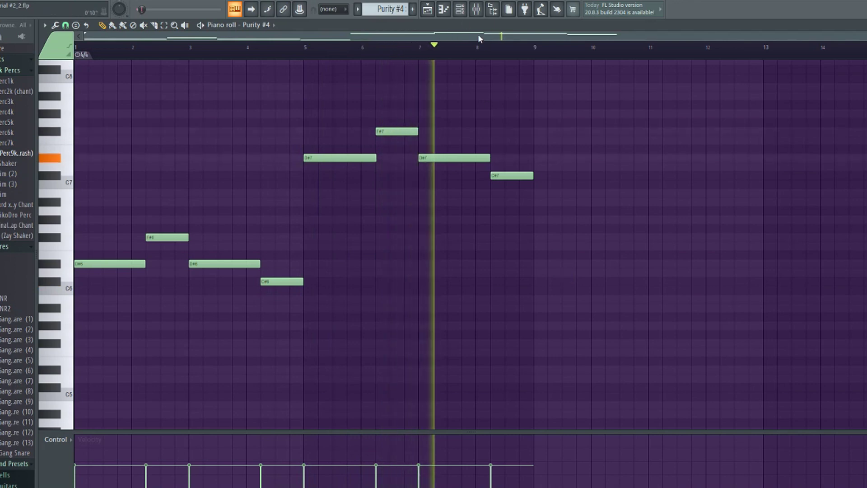
{"action": "left_click", "coordinate": [461, 10]}
{"action": "left_click", "coordinate": [240, 255]}
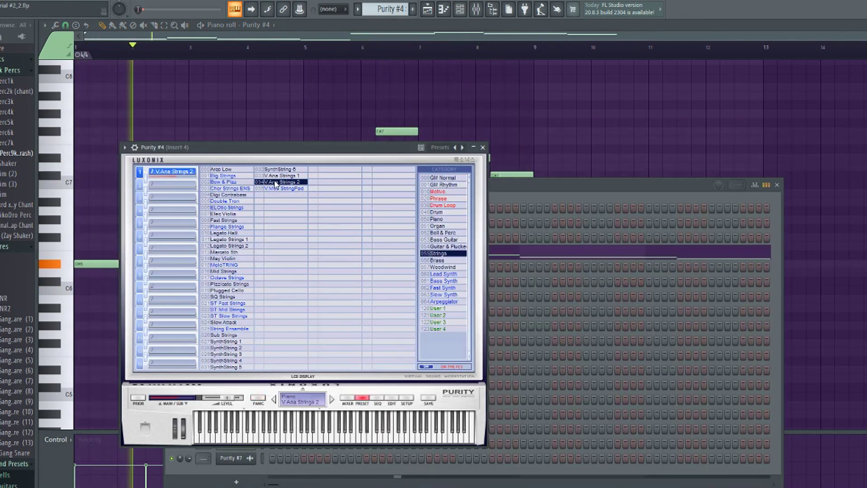
{"action": "left_click", "coordinate": [482, 147]}
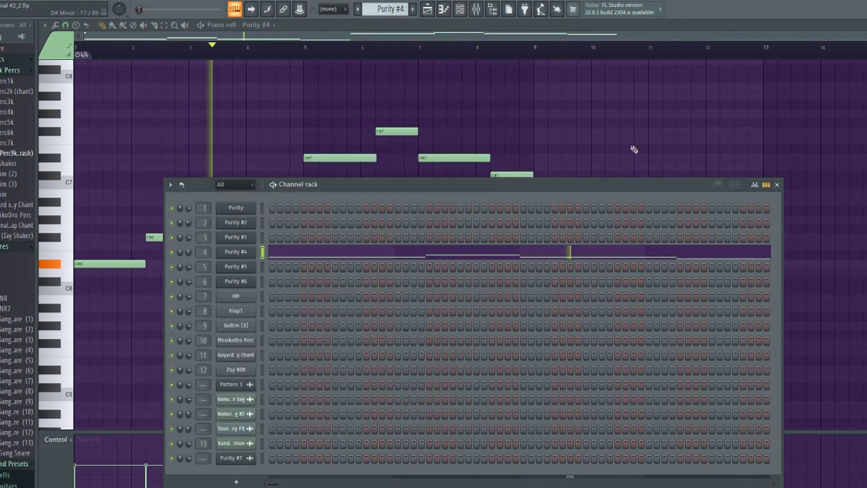
{"action": "left_click", "coordinate": [776, 185]}
{"action": "key", "text": "F5"}
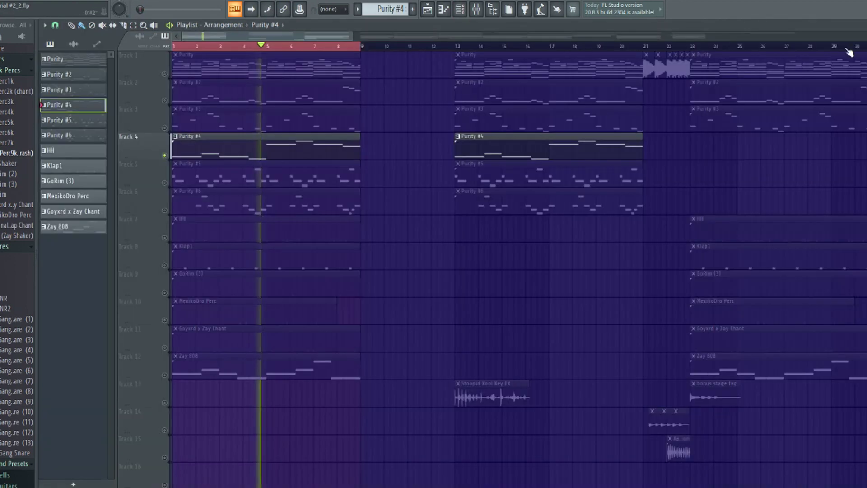
Check the Purity #5 pattern in the piano roll and its instrument preset, and return to the playlist.
{"action": "double_click", "coordinate": [197, 181]}
{"action": "left_click", "coordinate": [464, 15]}
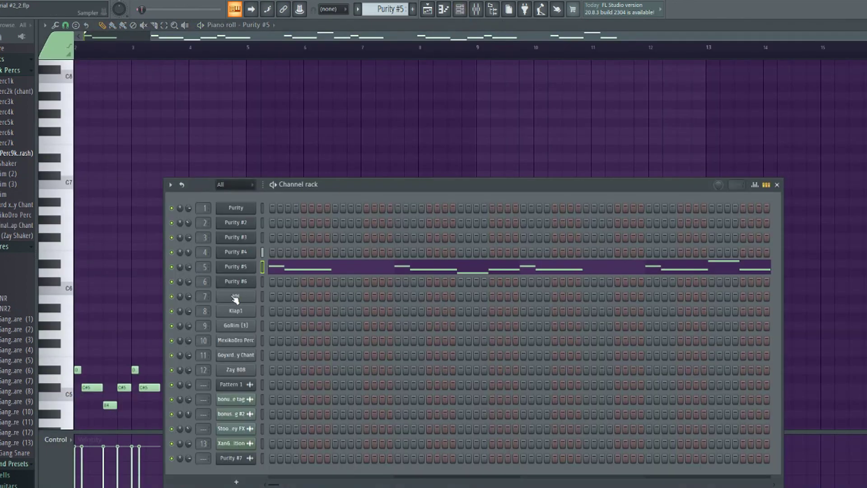
{"action": "left_click", "coordinate": [241, 270]}
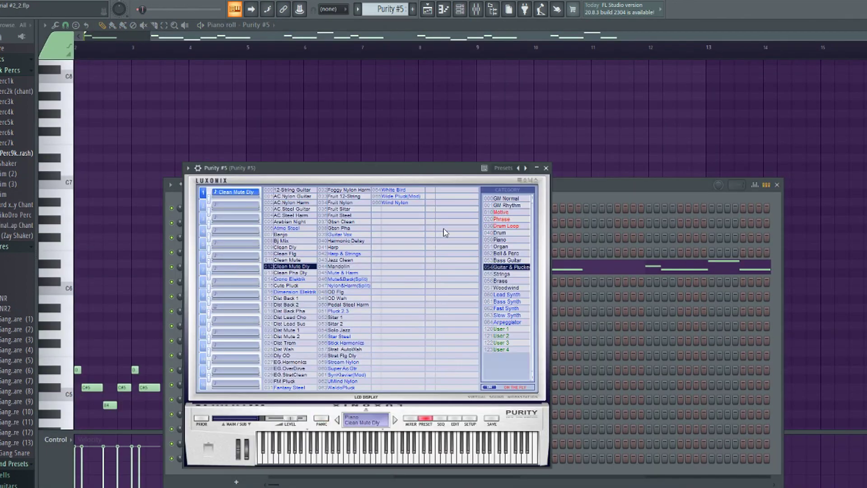
{"action": "left_click", "coordinate": [546, 168]}
{"action": "left_click", "coordinate": [776, 185]}
{"action": "key", "text": "F5"}
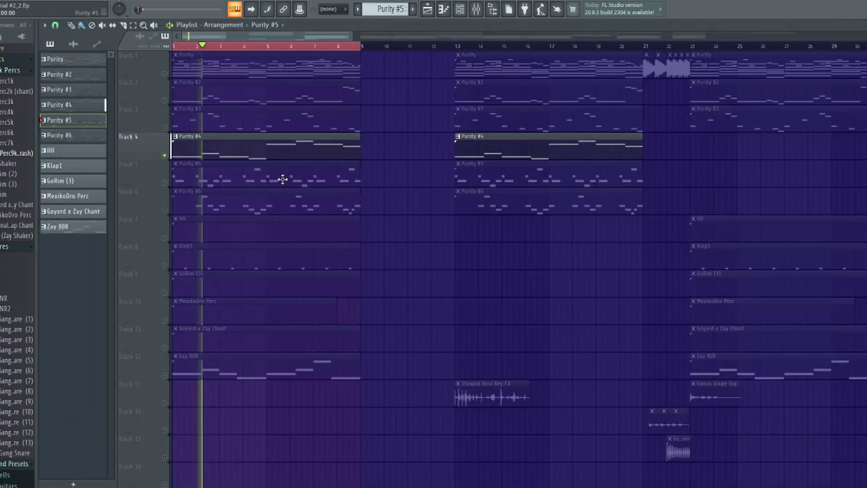
Unmute Track 6 and examine the Purity #6 notes and instrument preset before returning to the playlist.
{"action": "left_click", "coordinate": [165, 211]}
{"action": "double_click", "coordinate": [189, 203]}
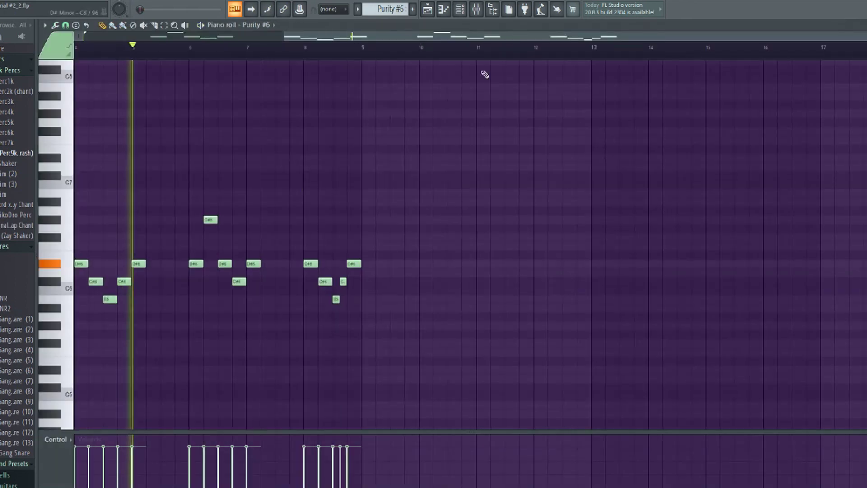
{"action": "key", "text": "F6"}
{"action": "left_click", "coordinate": [248, 286]}
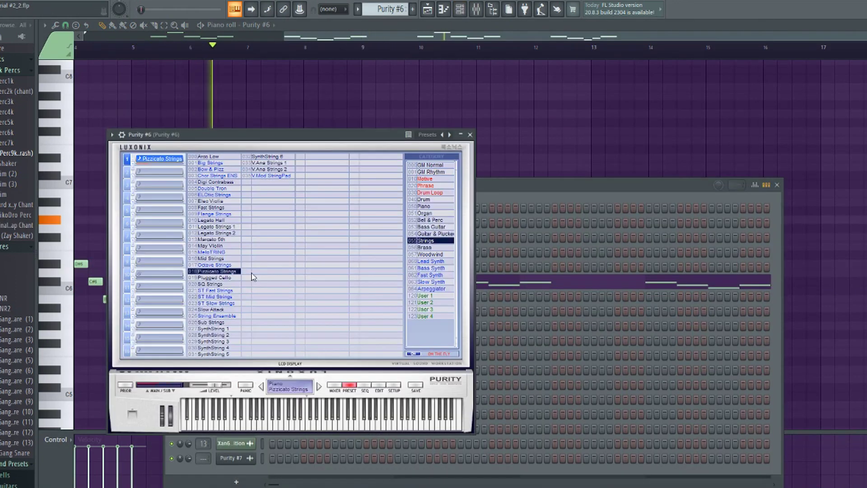
{"action": "left_click", "coordinate": [468, 136]}
{"action": "left_click", "coordinate": [777, 184]}
{"action": "key", "text": "F5"}
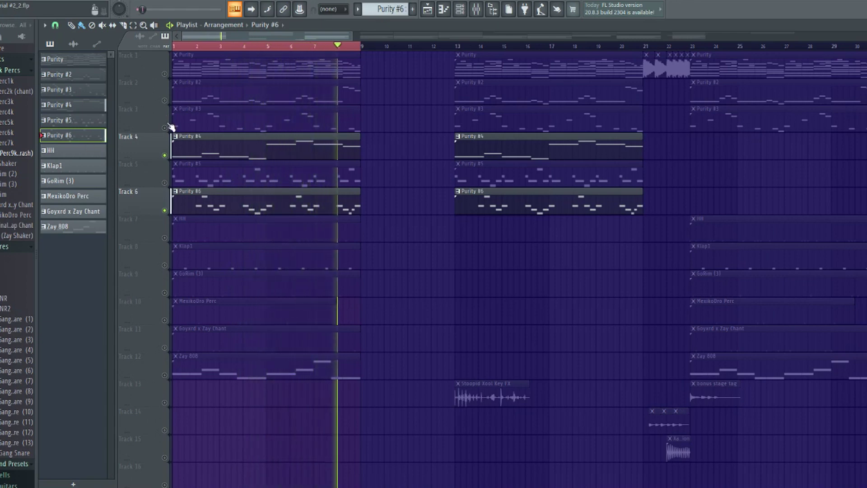
Unmute Tracks 1 to 3 to hear the layers together, and solo Track 5.
{"action": "left_click_drag", "start_coordinate": [164, 74], "coordinate": [164, 128]}
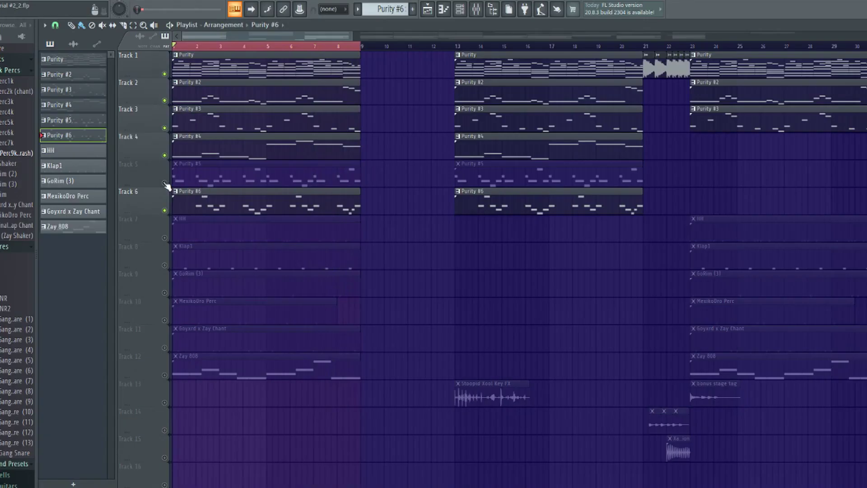
{"action": "left_click", "coordinate": [164, 182], "text": "ctrl"}
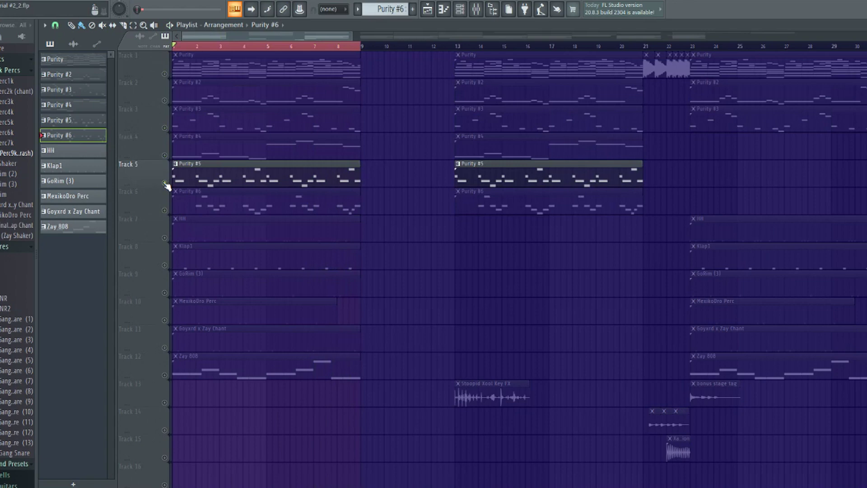
Open the Purity #5 pattern in the piano roll and show the preset of its Purity instrument.
{"action": "double_click", "coordinate": [242, 175]}
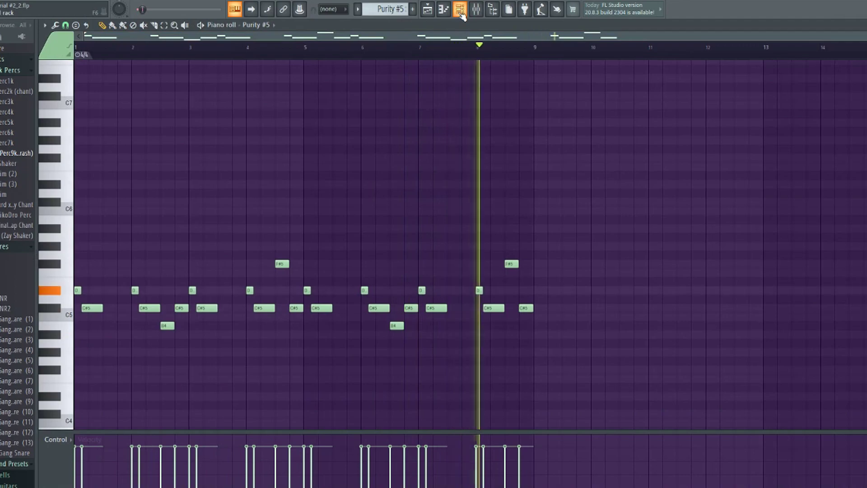
{"action": "left_click", "coordinate": [460, 11]}
{"action": "left_click", "coordinate": [241, 266]}
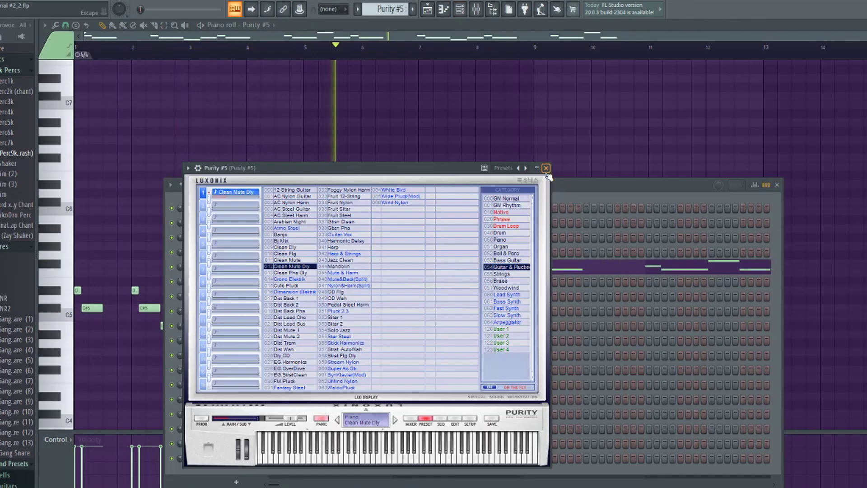
Close the Purity #5 instrument and channel rack, return to the playlist, and unmute Tracks 1 to 6 together.
{"action": "left_click", "coordinate": [545, 168]}
{"action": "left_click", "coordinate": [777, 185]}
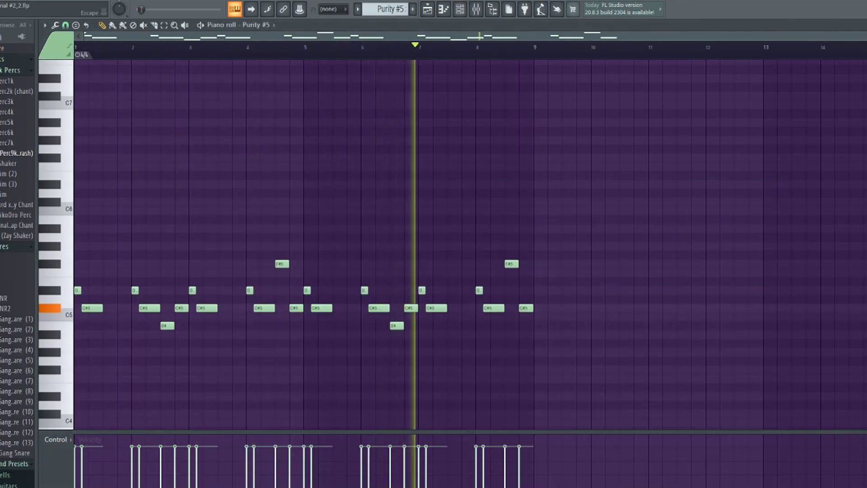
{"action": "key", "text": "F5"}
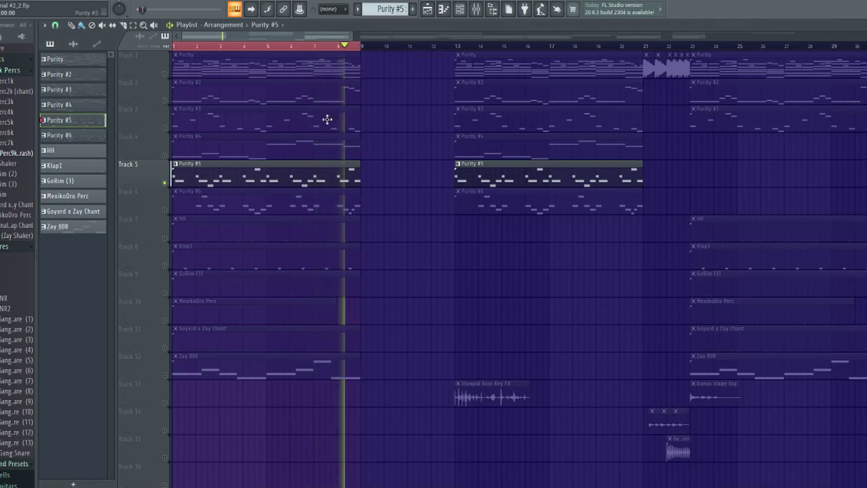
{"action": "left_click_drag", "start_coordinate": [164, 210], "coordinate": [165, 78]}
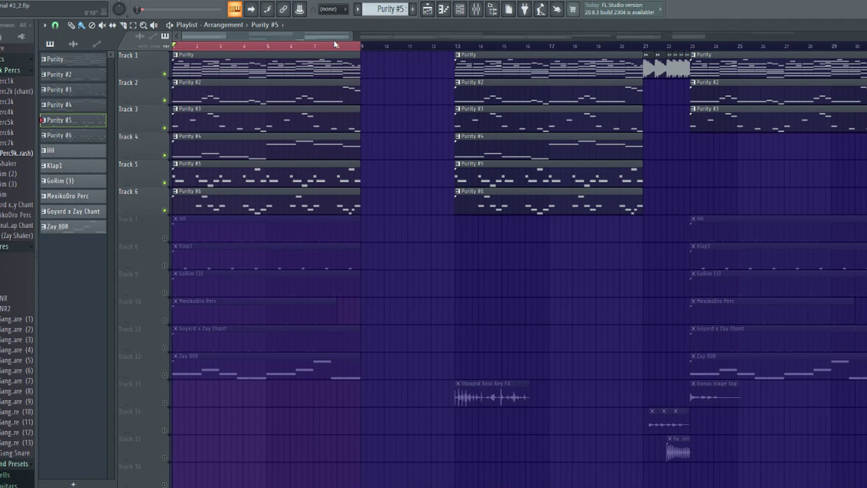
Solo the hi-hat pattern on Track 7 and preview it together with the percussion tracks below it.
{"action": "right_click", "coordinate": [164, 238]}
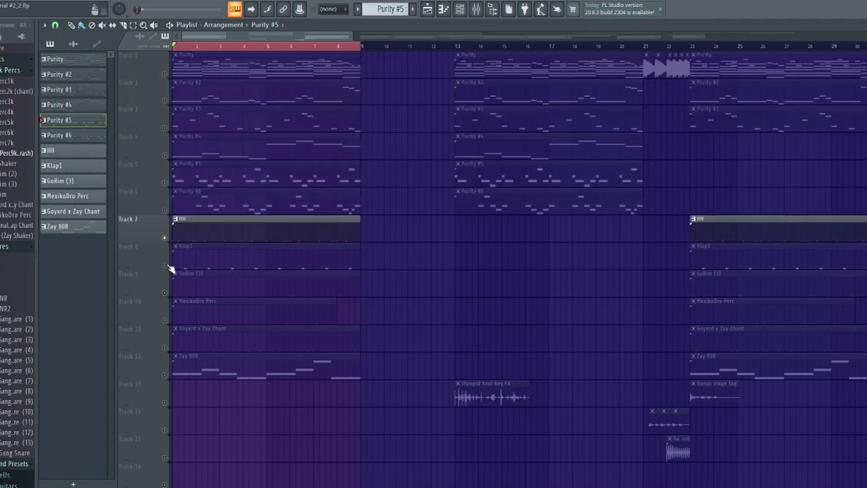
{"action": "left_click", "coordinate": [164, 292]}
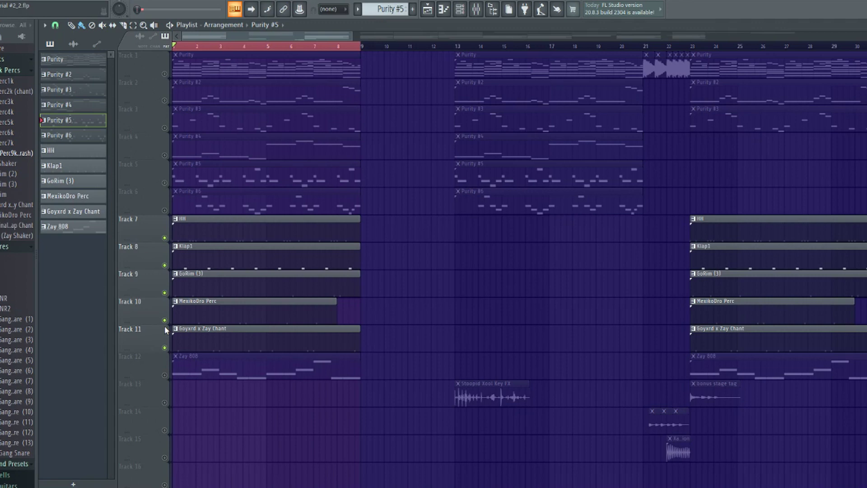
{"action": "right_click", "coordinate": [164, 238]}
{"action": "left_click", "coordinate": [164, 292]}
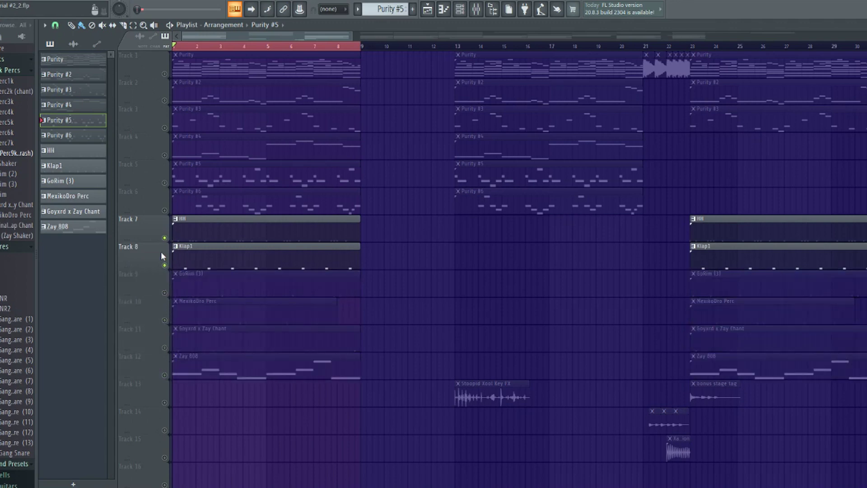
Play the loop from the hi-hats and unmute Klap1, GoRim (3), MexikoDro Perc and Goyxrd x Zay Chant one by one.
{"action": "key", "text": "space"}
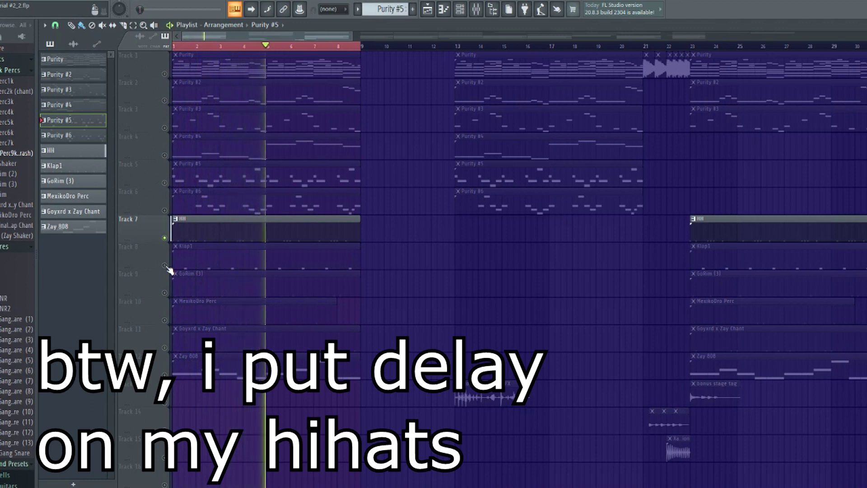
{"action": "left_click", "coordinate": [165, 265]}
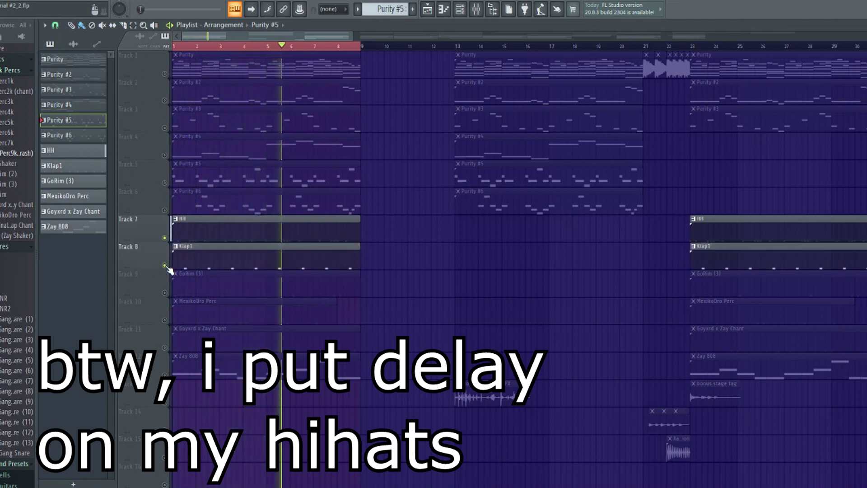
{"action": "left_click", "coordinate": [165, 293]}
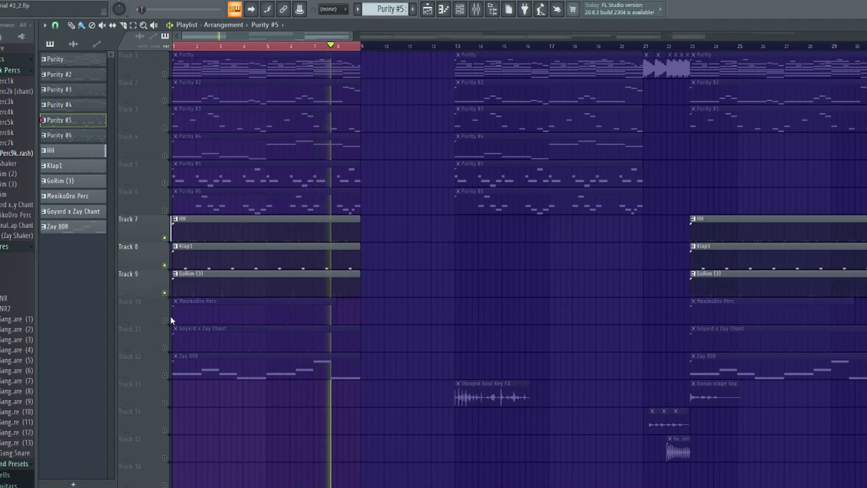
{"action": "left_click", "coordinate": [165, 320]}
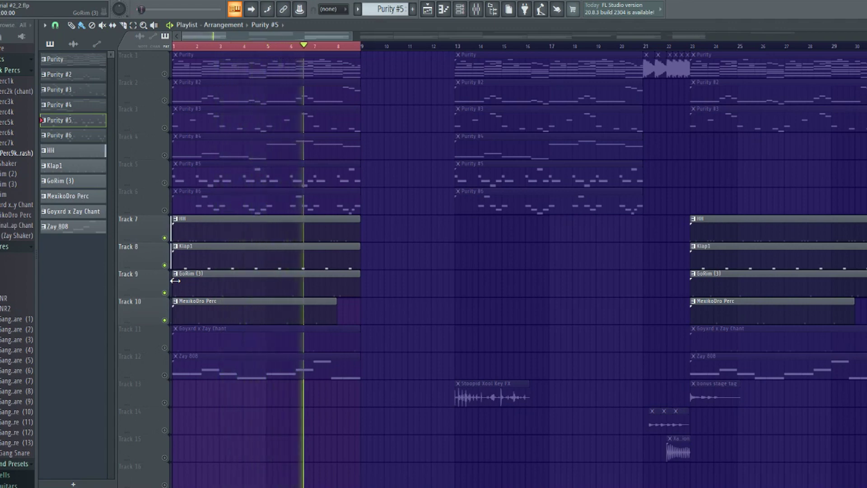
{"action": "left_click", "coordinate": [164, 347]}
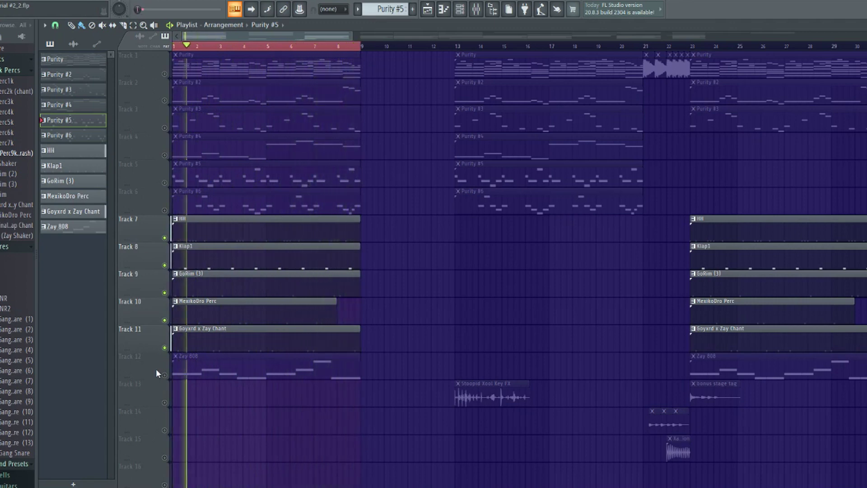
Unmute Track 1 and the Zay 808 on Track 12, and examine the Zay 808 notes in the piano roll.
{"action": "left_click", "coordinate": [165, 77]}
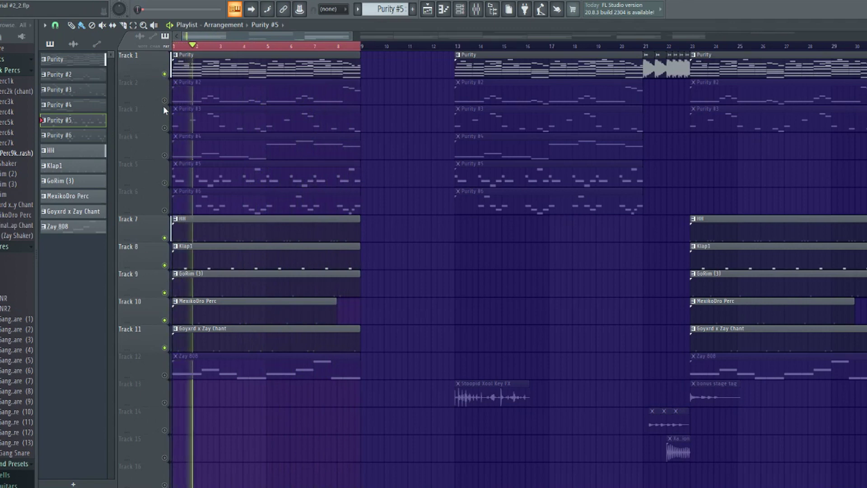
{"action": "left_click", "coordinate": [165, 376]}
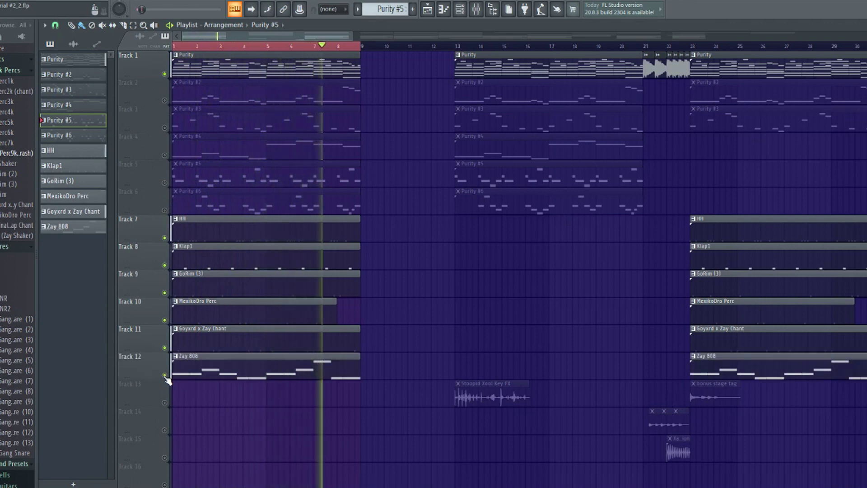
{"action": "double_click", "coordinate": [248, 366]}
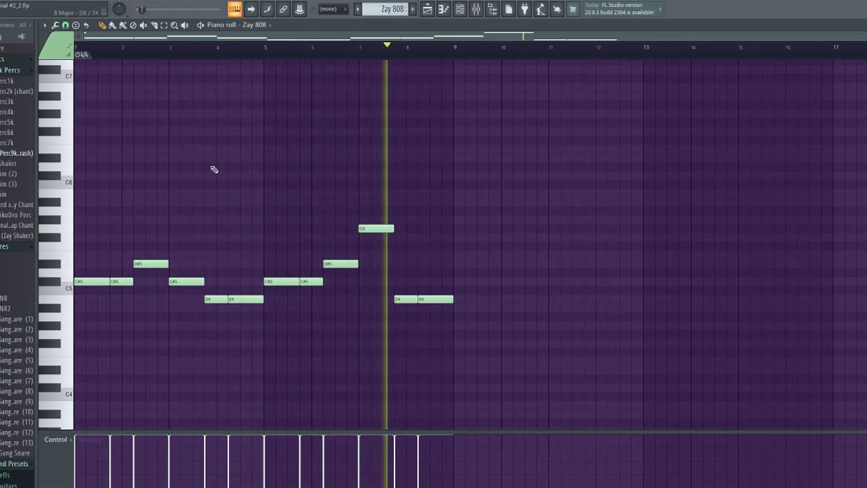
{"action": "left_click", "coordinate": [444, 9]}
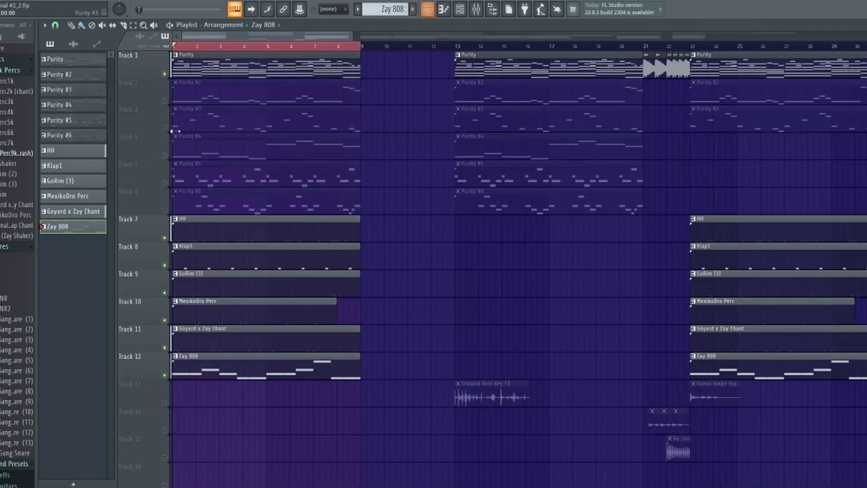
{"action": "double_click", "coordinate": [205, 359]}
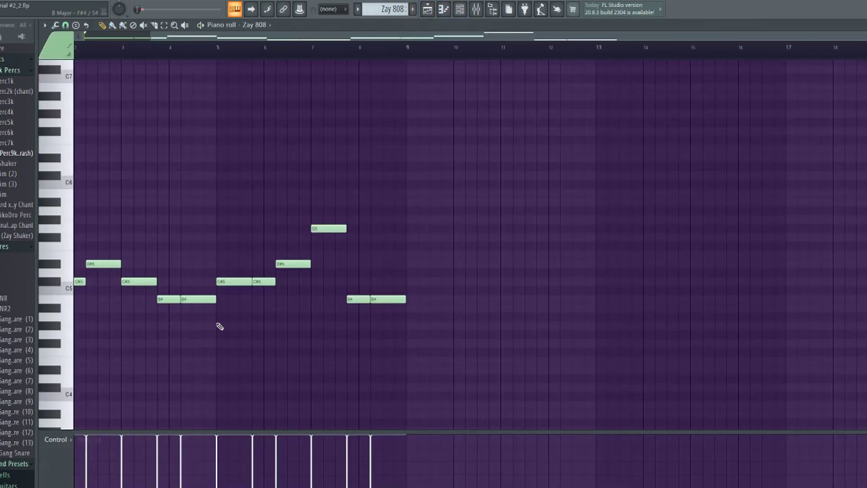
{"action": "scroll", "coordinate": [270, 49], "scroll_direction": "left", "scroll_amount": 1}
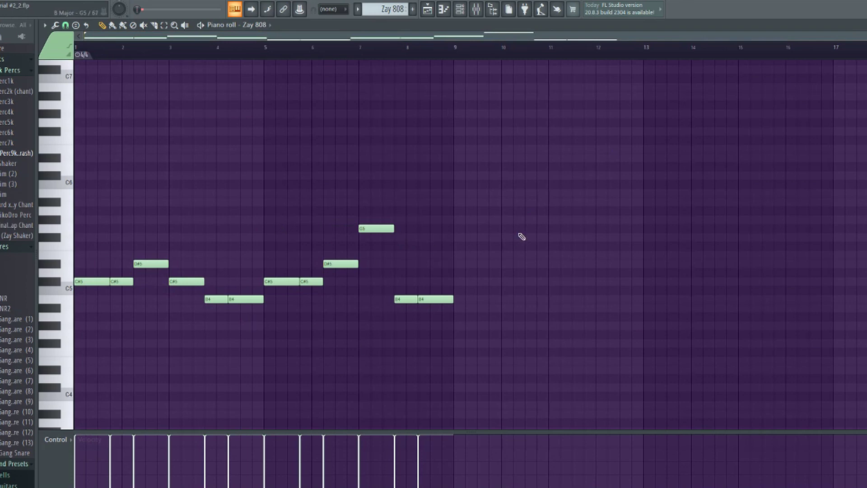
Try the Zay 808 notes two octaves higher during playback, and transpose them back down two octaves.
{"action": "key", "text": "ctrl+Up"}
{"action": "key", "text": "ctrl+Up"}
{"action": "scroll", "coordinate": [521, 236], "scroll_direction": "up", "scroll_amount": 4}
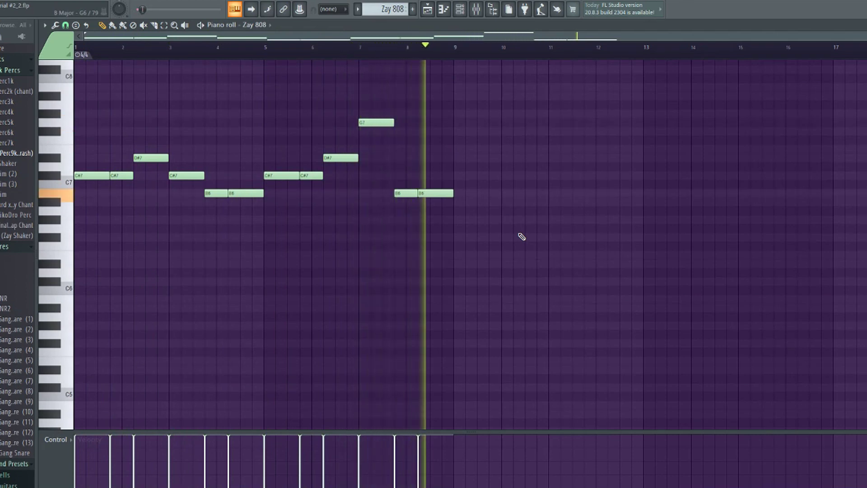
{"action": "key", "text": "ctrl+Down"}
{"action": "key", "text": "ctrl+Down"}
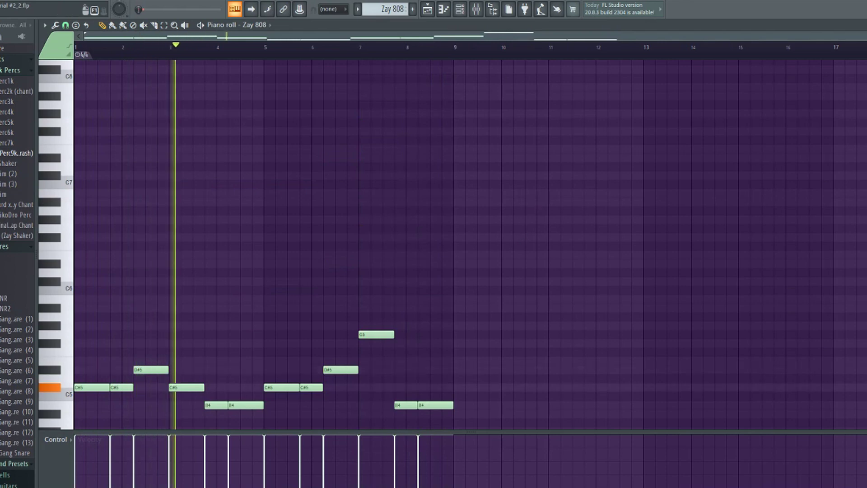
Examine the Zay 808 channel's sample settings and both pages of its precomputed effects, and close its windows.
{"action": "left_click", "coordinate": [460, 9]}
{"action": "left_click", "coordinate": [247, 370]}
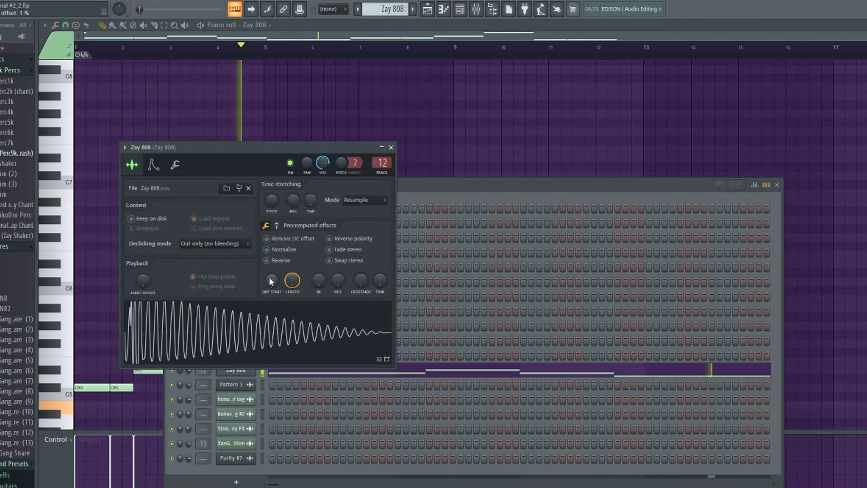
{"action": "left_click", "coordinate": [276, 225]}
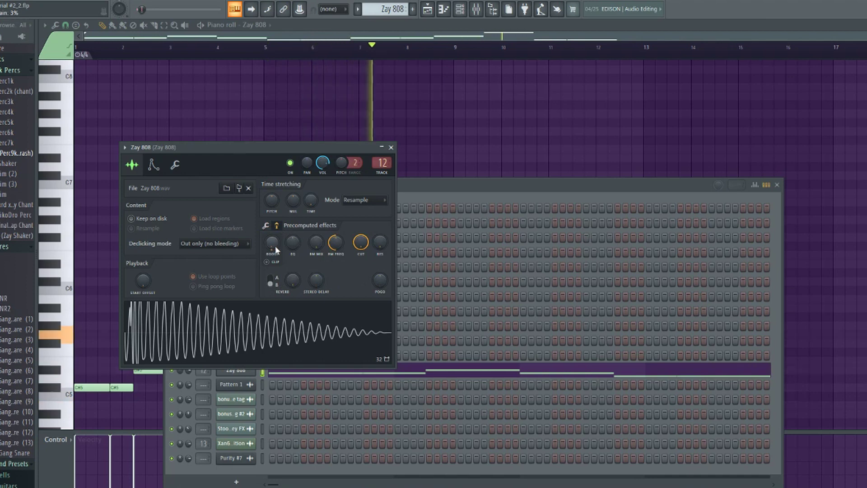
{"action": "left_click", "coordinate": [266, 225]}
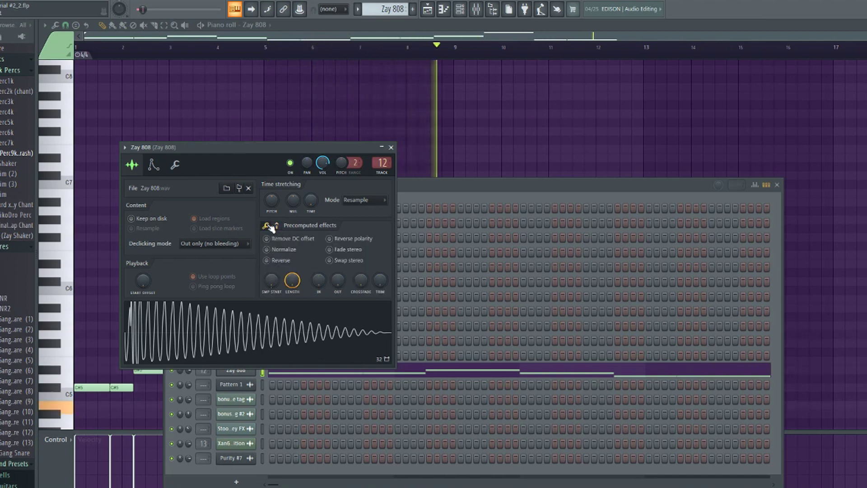
{"action": "left_click", "coordinate": [390, 147]}
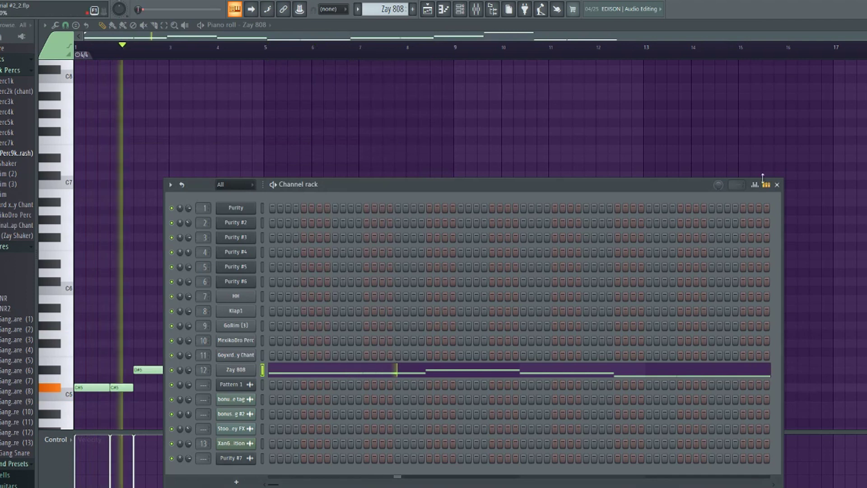
{"action": "left_click", "coordinate": [776, 184]}
Select all the Zay 808 notes in the piano roll and clear the selection.
{"action": "right_click", "coordinate": [785, 185]}
{"action": "scroll", "coordinate": [522, 197], "scroll_direction": "down", "scroll_amount": 5}
{"action": "left_click_drag", "start_coordinate": [647, 101], "coordinate": [75, 413]}
{"action": "scroll", "coordinate": [184, 332], "scroll_direction": "up", "scroll_amount": 2}
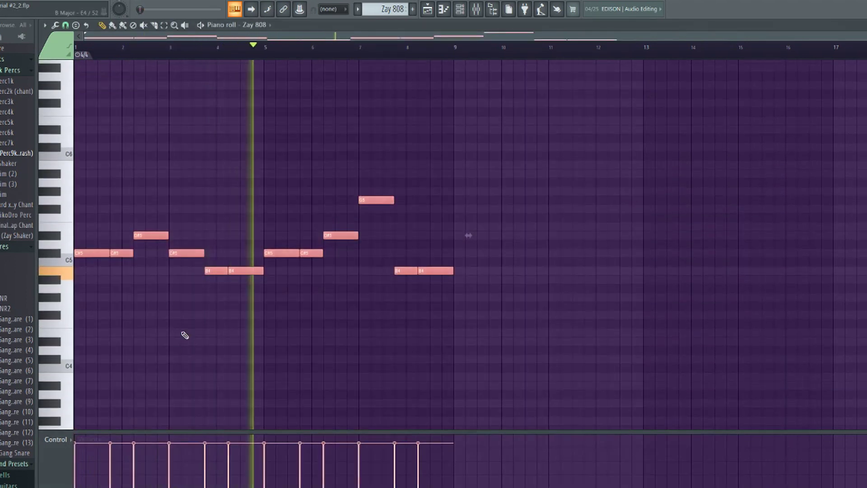
{"action": "left_click", "coordinate": [360, 129]}
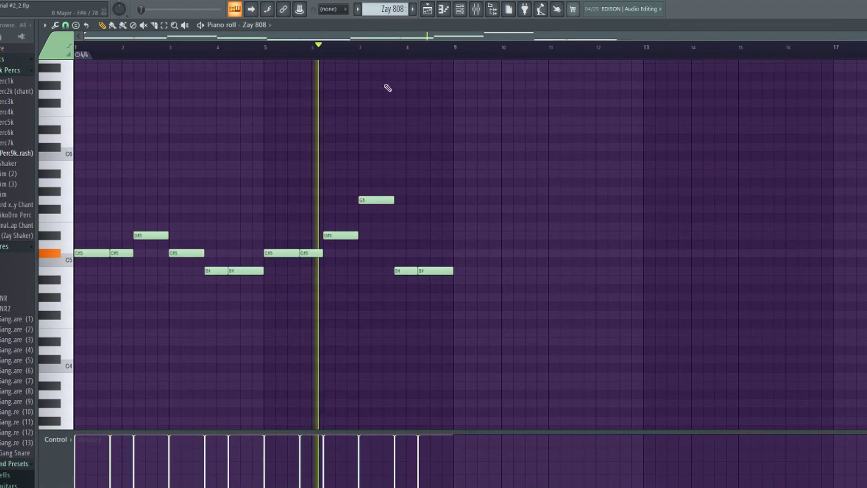
Check the Zay 808 insert in the mixer for levels and effects, return to the piano roll, and stop playback.
{"action": "left_click", "coordinate": [475, 10]}
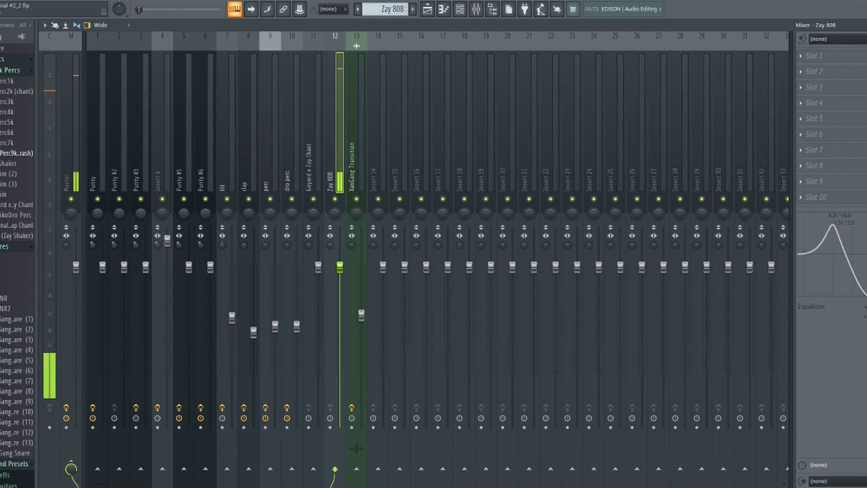
{"action": "key", "text": "F7"}
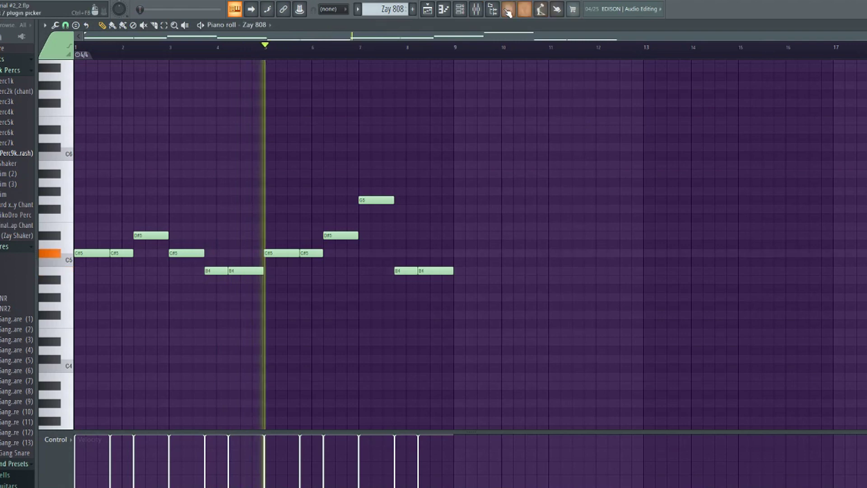
{"action": "left_click", "coordinate": [458, 10]}
{"action": "left_click", "coordinate": [460, 10]}
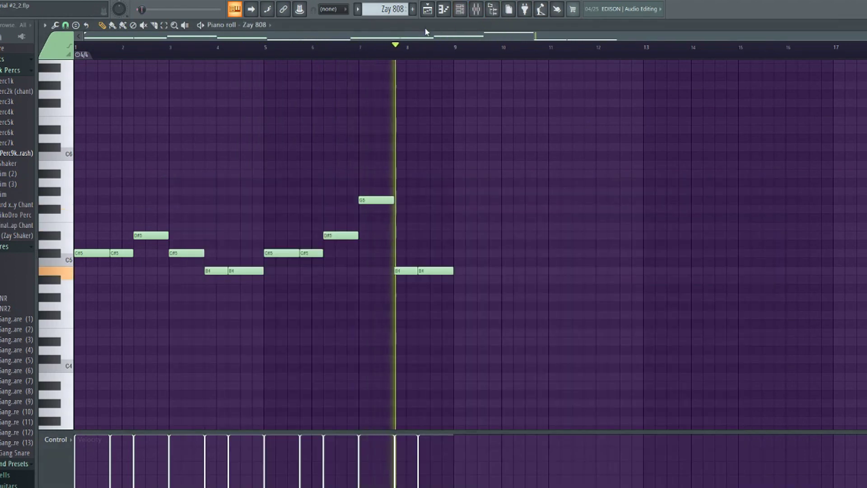
{"action": "key", "text": "space"}
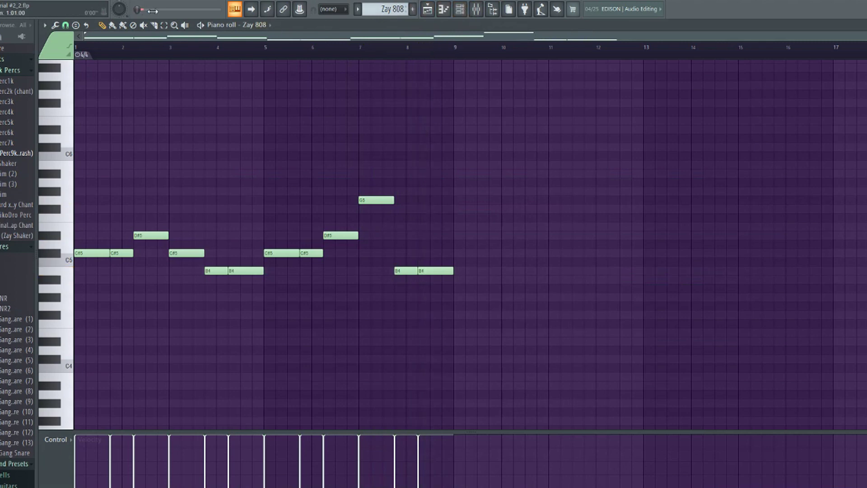
Return to the playlist, unmute all tracks, and play the full loop.
{"action": "key", "text": "Escape"}
{"action": "left_click", "coordinate": [165, 375], "text": "ctrl"}
{"action": "left_click", "coordinate": [164, 374], "text": "ctrl"}
{"action": "left_click", "coordinate": [164, 375], "text": "ctrl"}
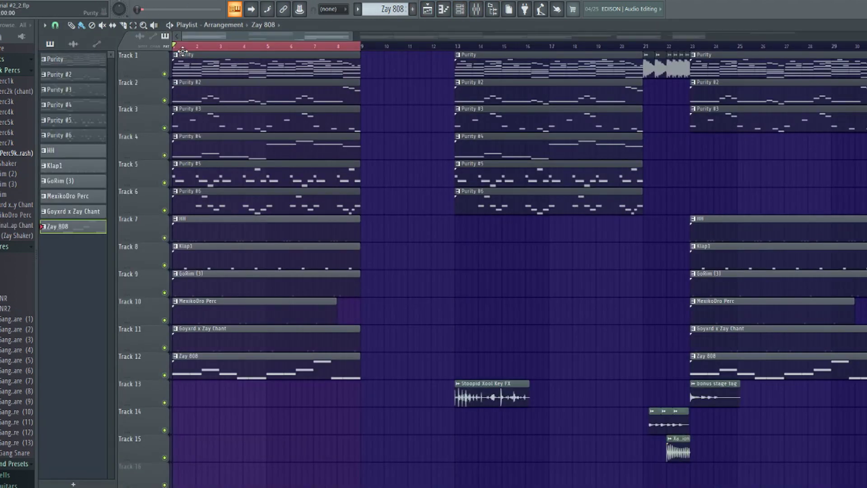
{"action": "key", "text": "space"}
Delete all the pattern clips in bars 1 to 8 on Tracks 1 to 12.
{"action": "right_click", "coordinate": [300, 77]}
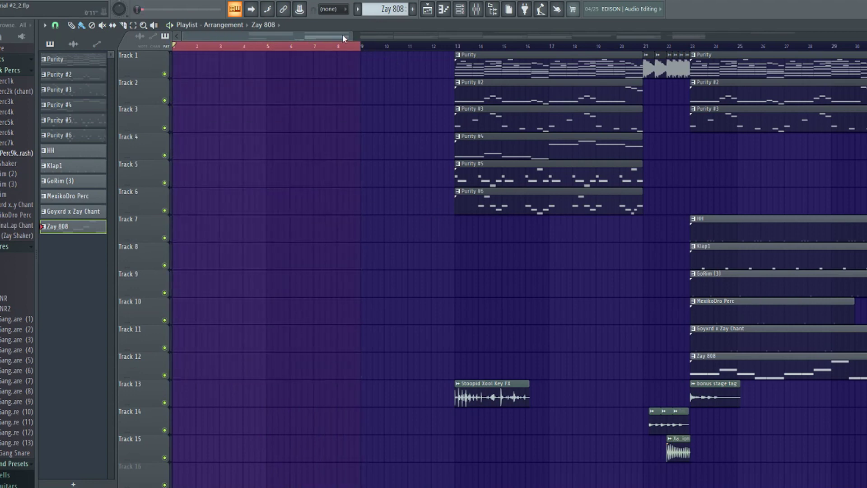
{"action": "left_click_drag", "start_coordinate": [350, 37], "coordinate": [858, 37]}
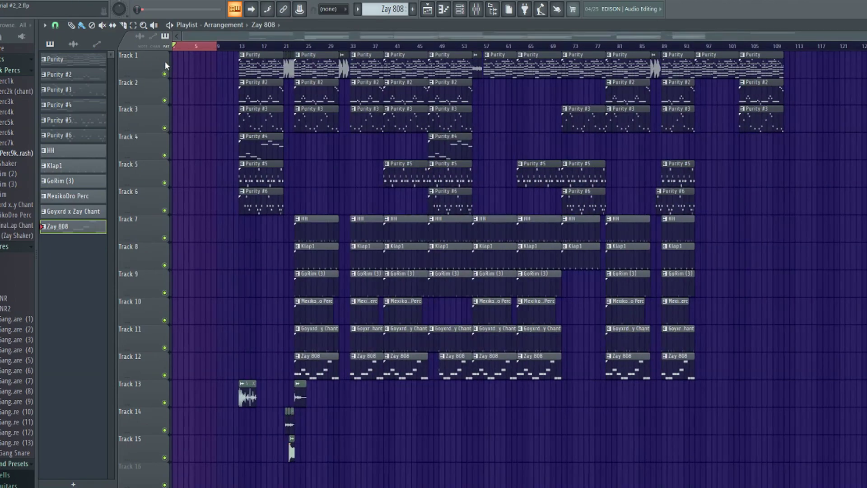